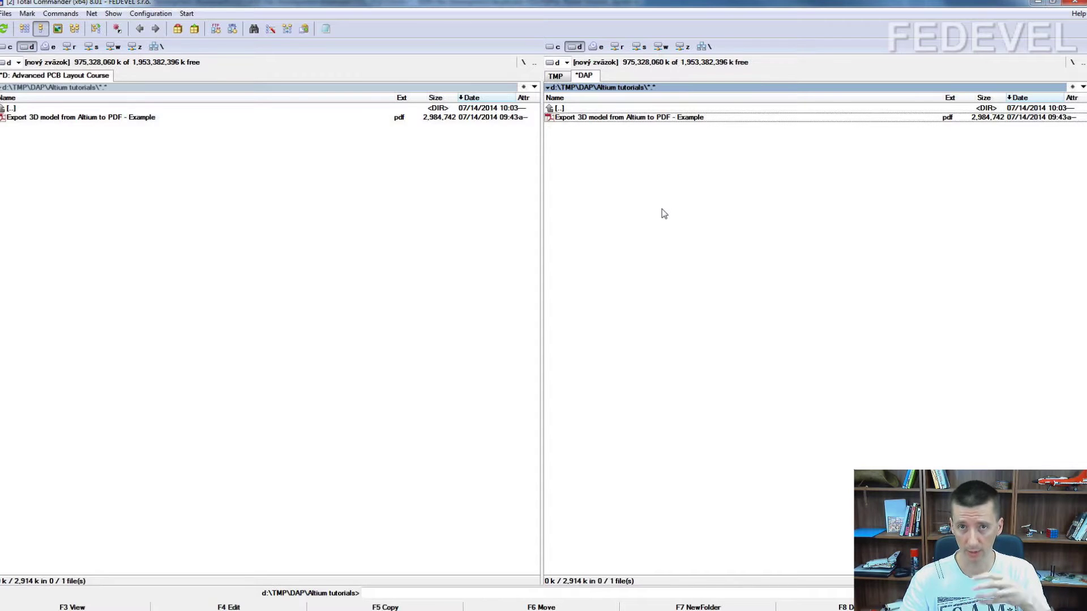
Step: Open the Export 3D model from Altium to PDF - Example file, select the flat card connector on the board and inspect the 3D model
double_click(548, 117)
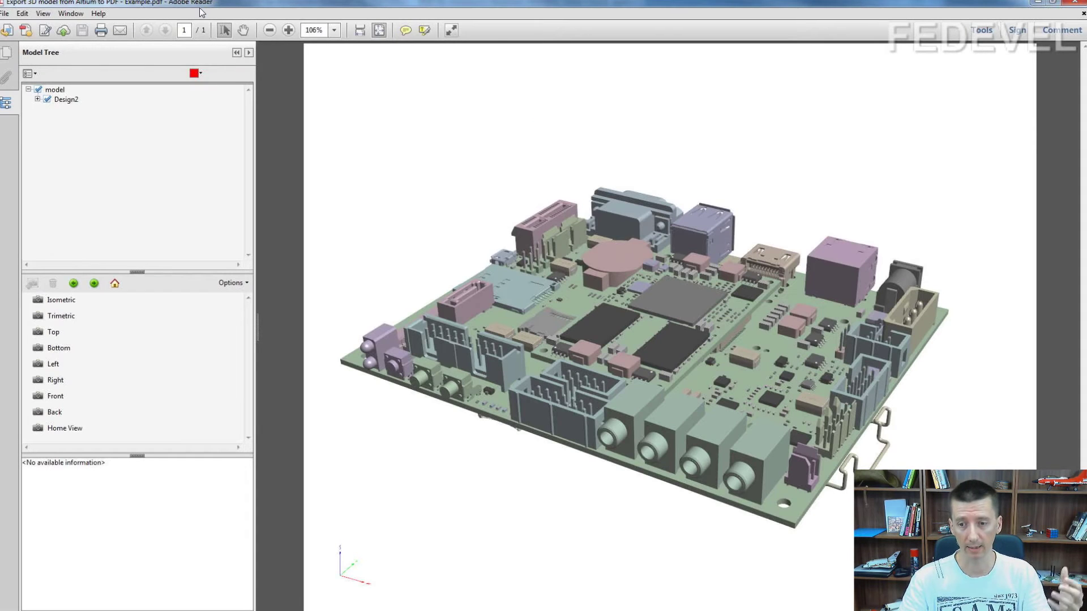
left_click(518, 311)
left_click_drag(494, 380, 460, 431)
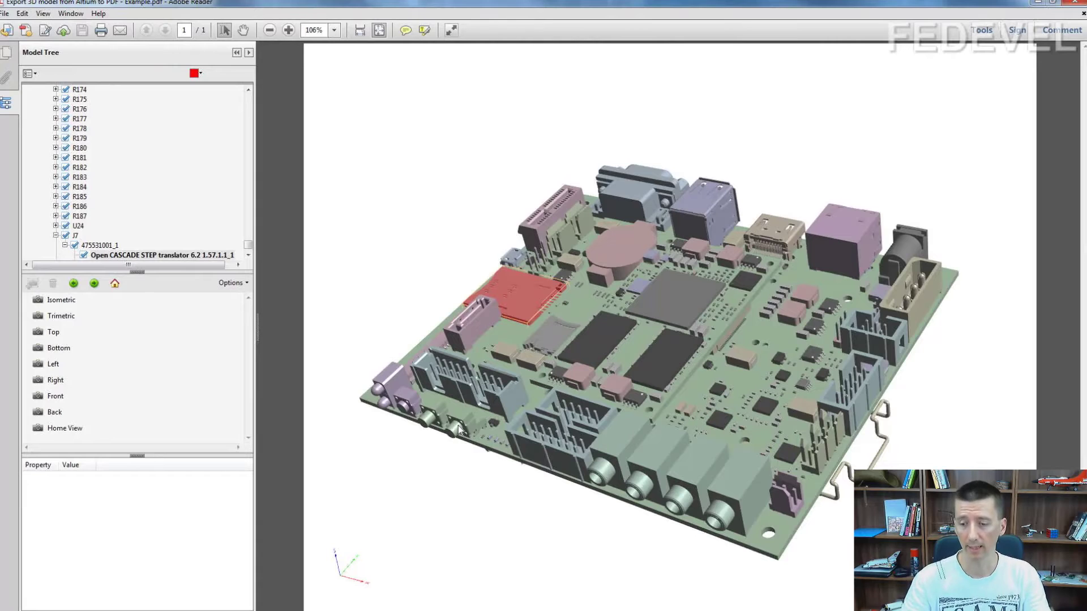
left_click_drag(616, 409, 779, 451)
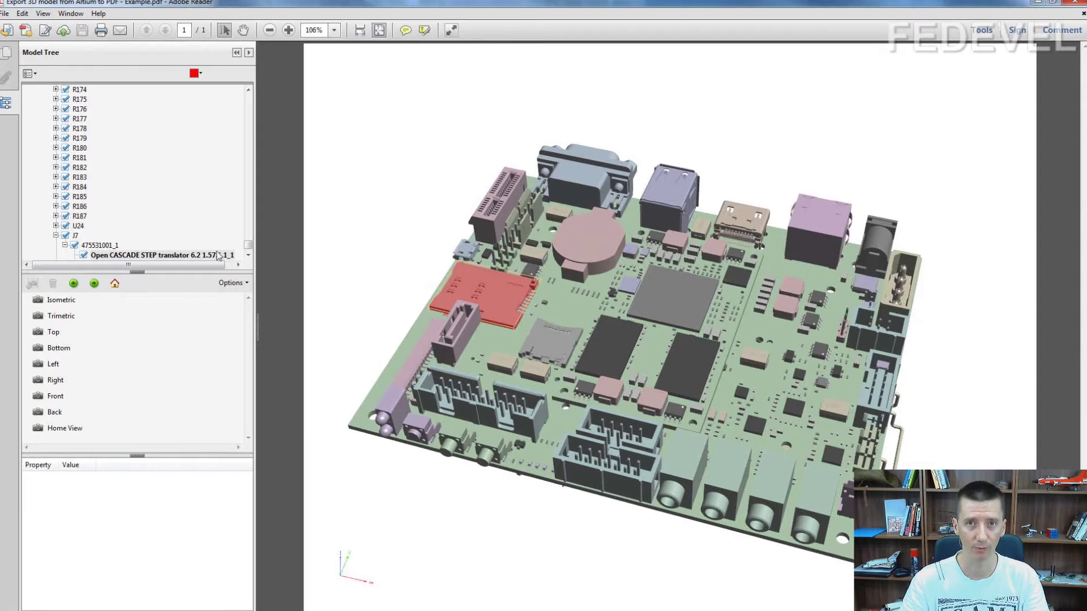
Step: Switch to Altium Designer and export the board as the STEP file iMX6 Rex Development Baseboard V1I1_PCB, keeping the offered export options
key("alt+Tab")
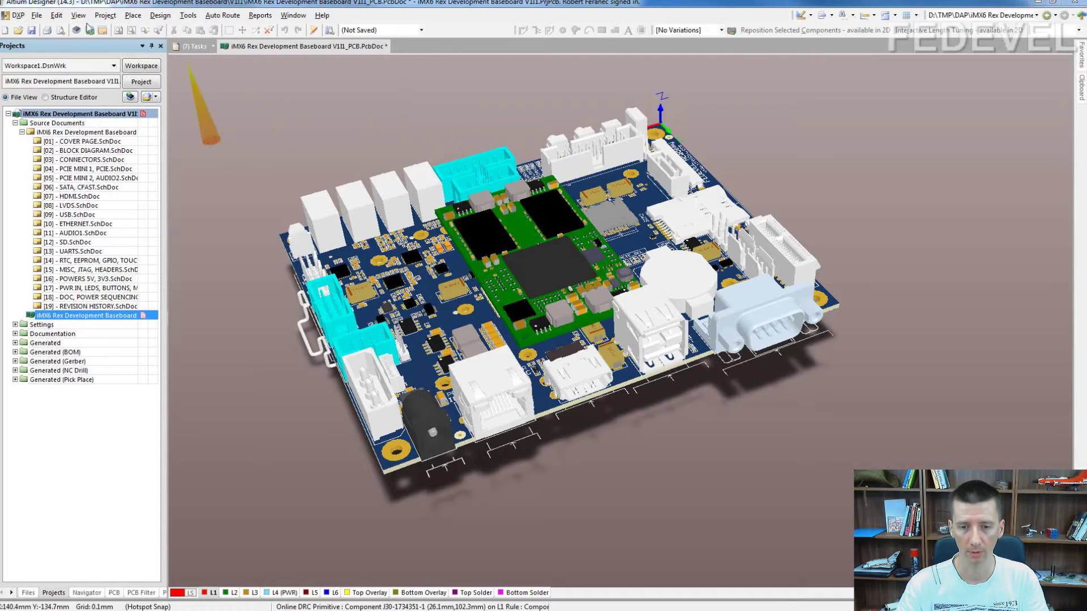
left_click(36, 15)
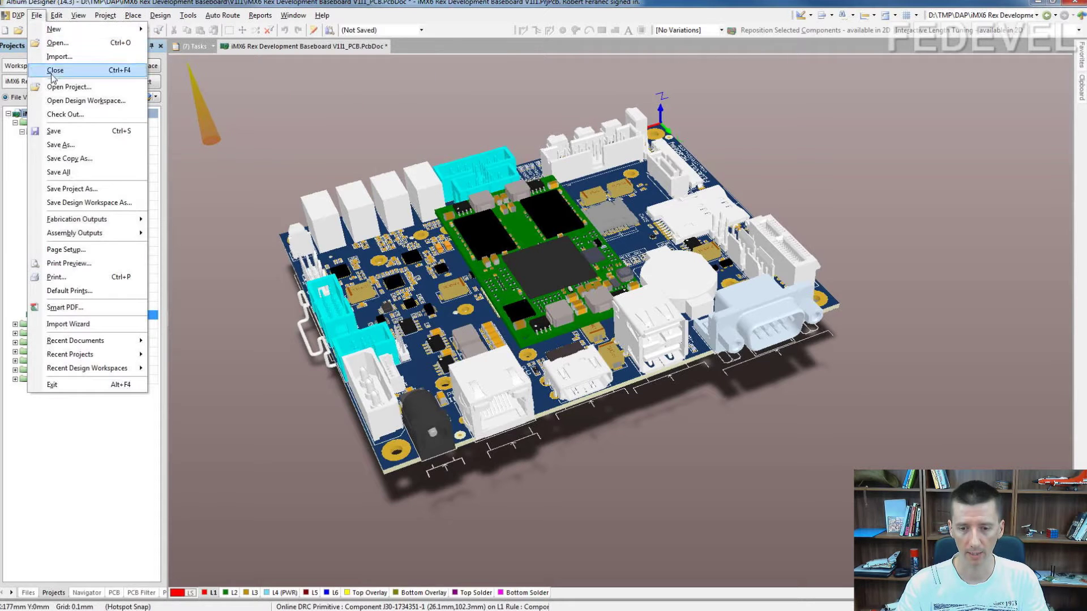
left_click(64, 146)
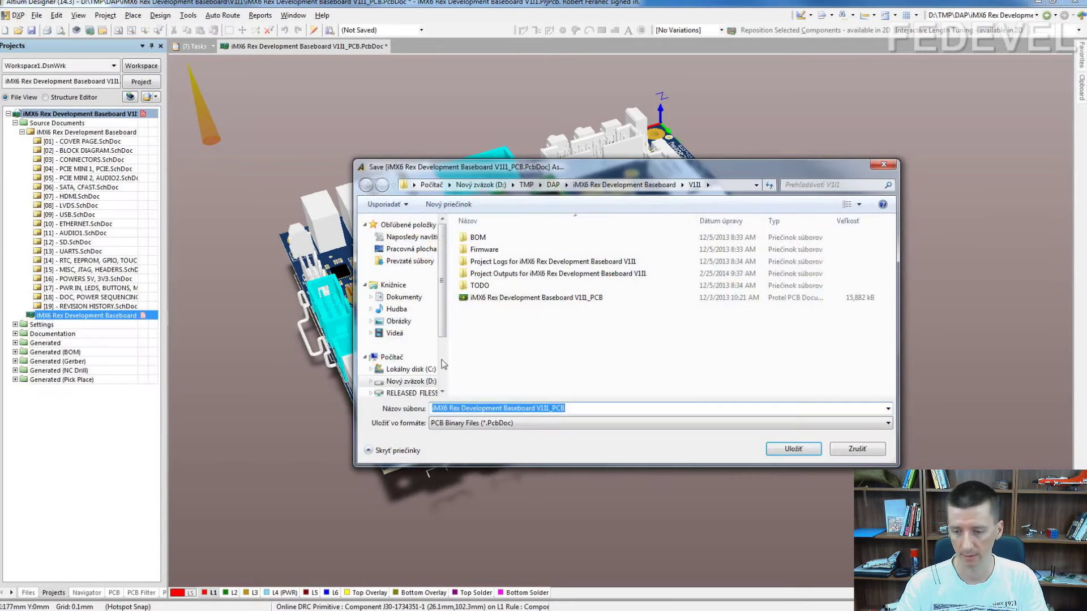
left_click(515, 424)
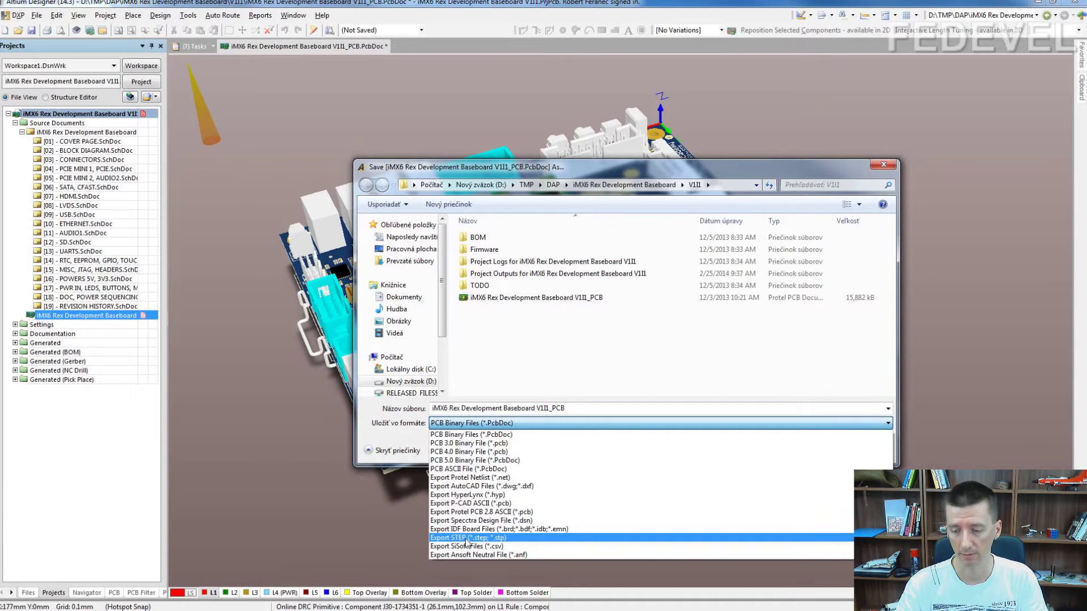
left_click(467, 539)
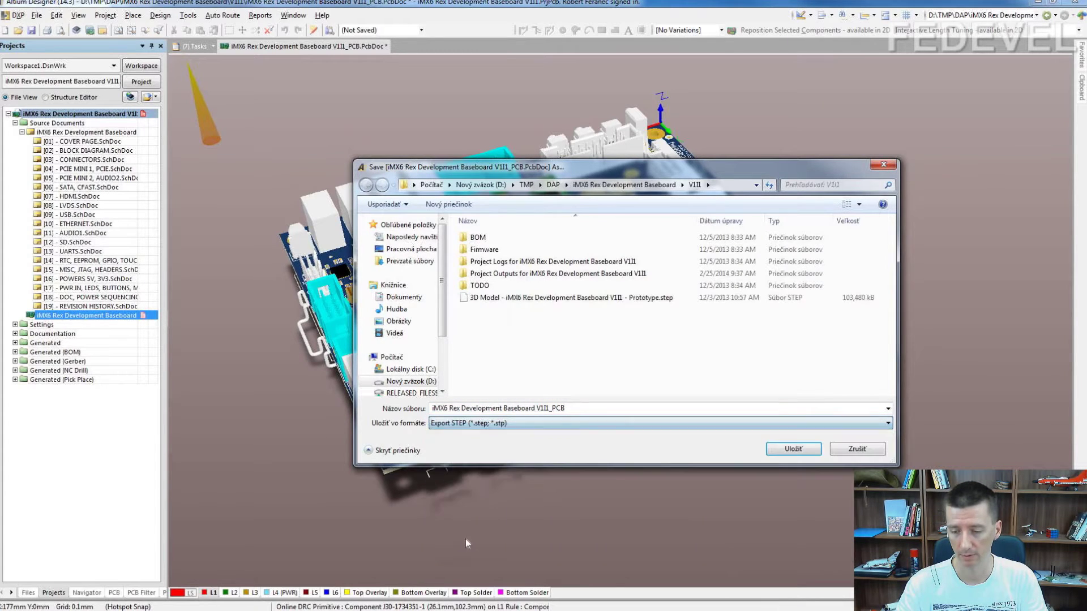
left_click(791, 450)
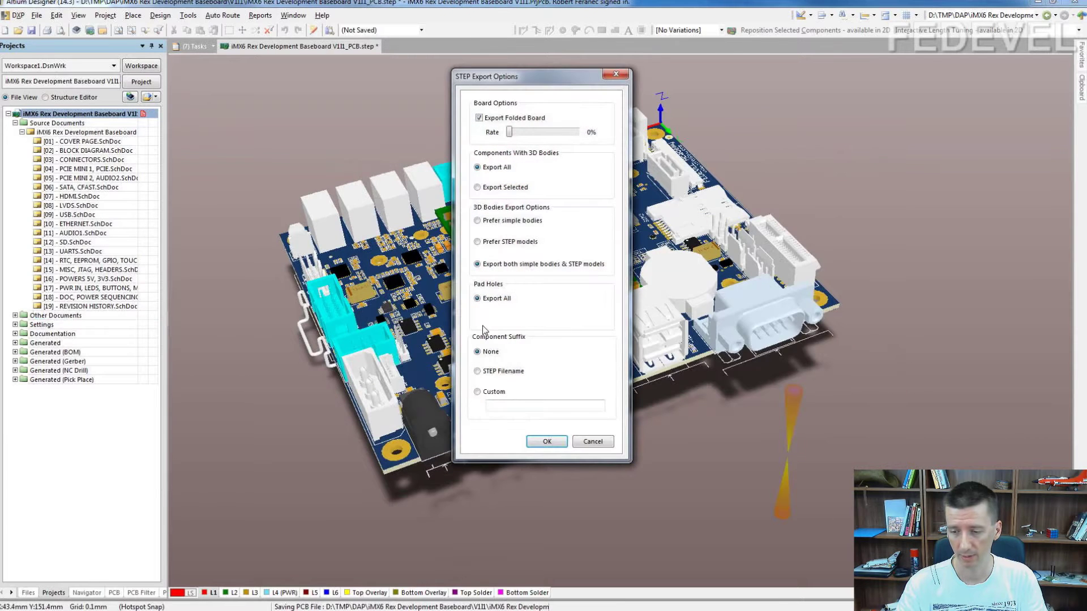
left_click(536, 443)
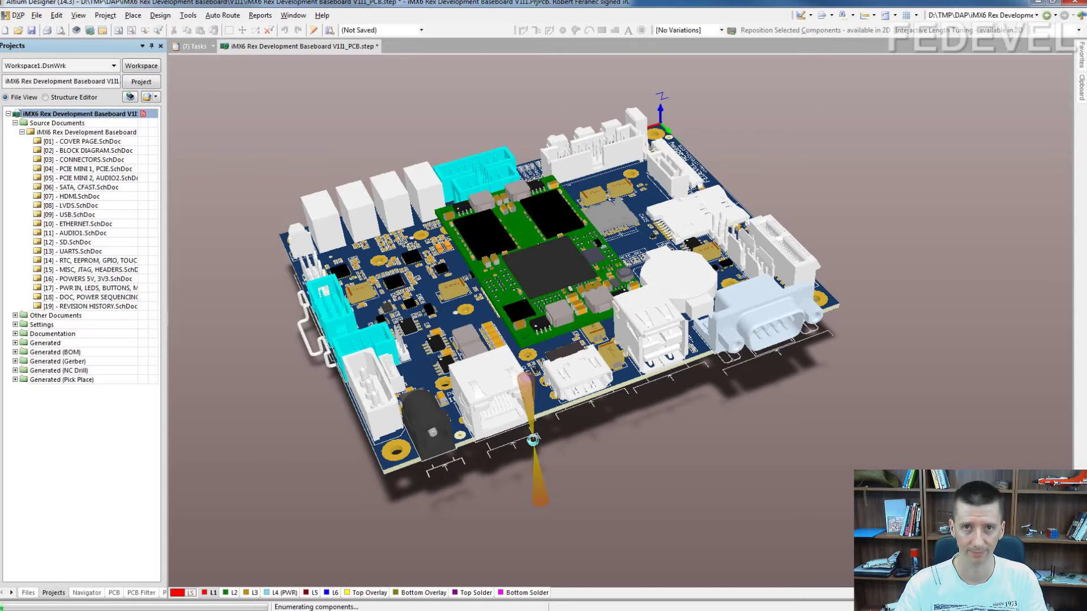
Step: Switch to the web browser, search for designspark and open the DesignSpark Mechanical home page on the DesignSpark site
key("alt+Tab")
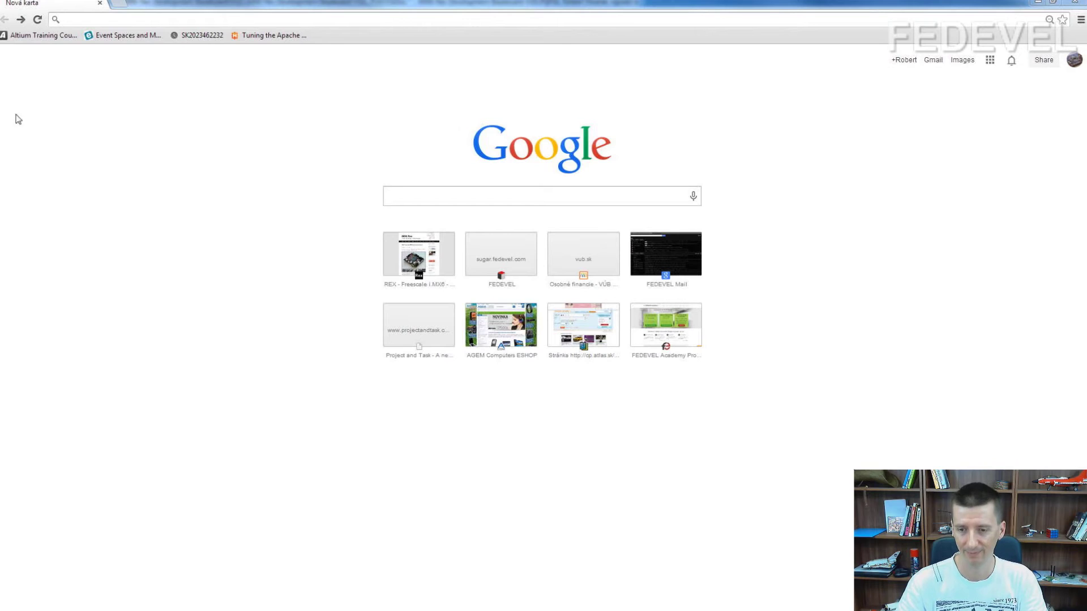
left_click(518, 196)
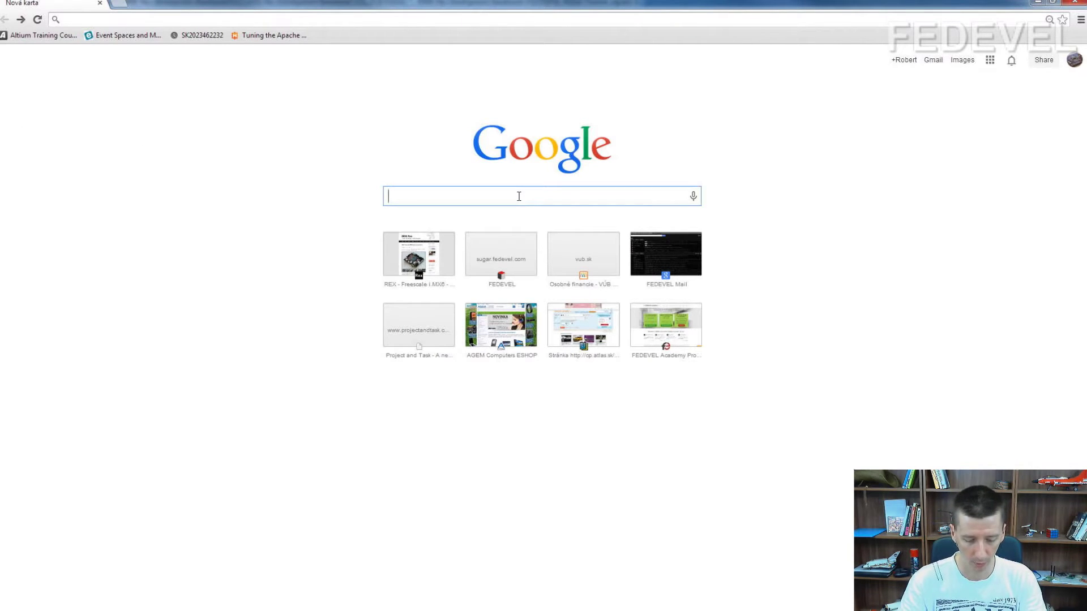
type("designspark")
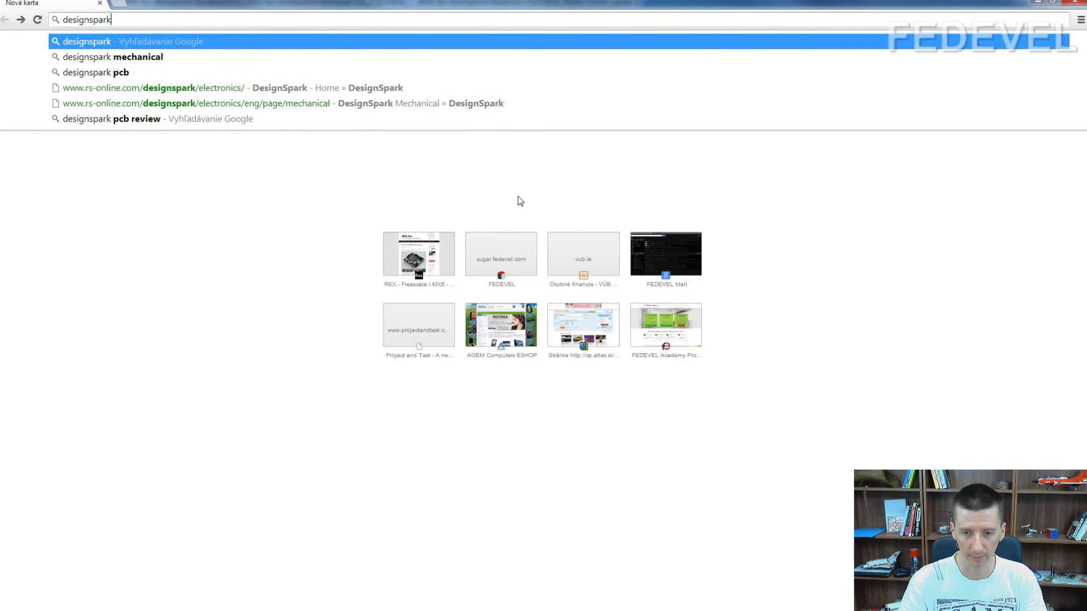
key("Return")
left_click(122, 139)
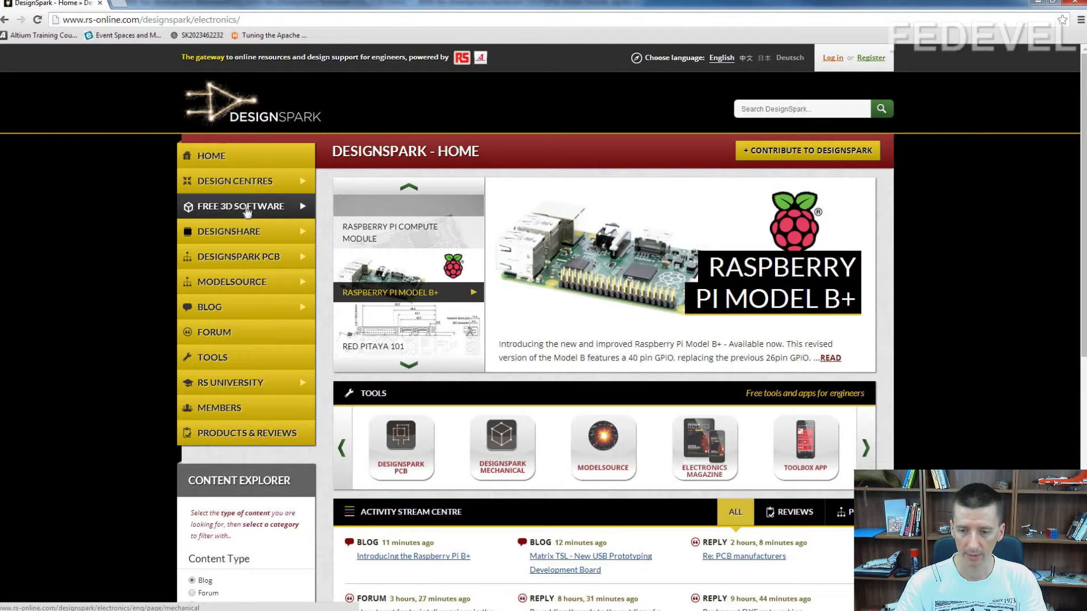
left_click(206, 210)
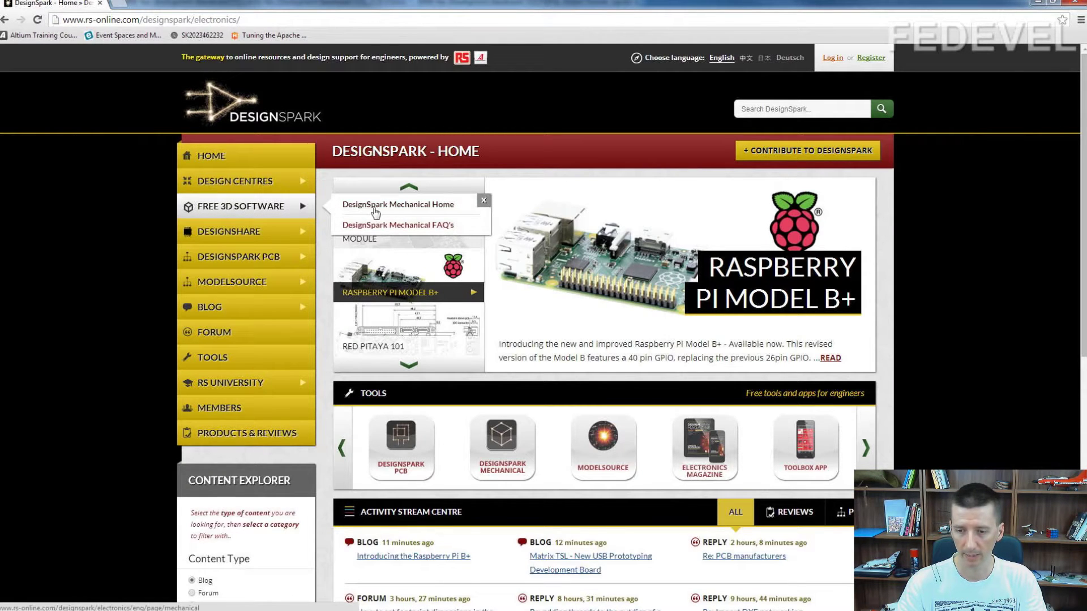
left_click(351, 207)
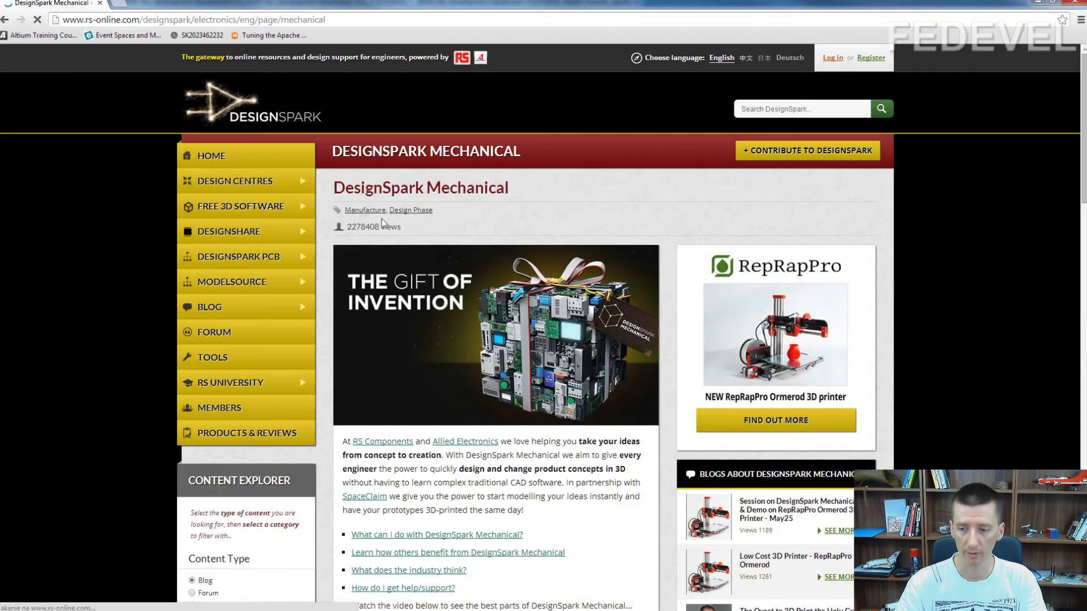
scroll(427, 253, "down", 4)
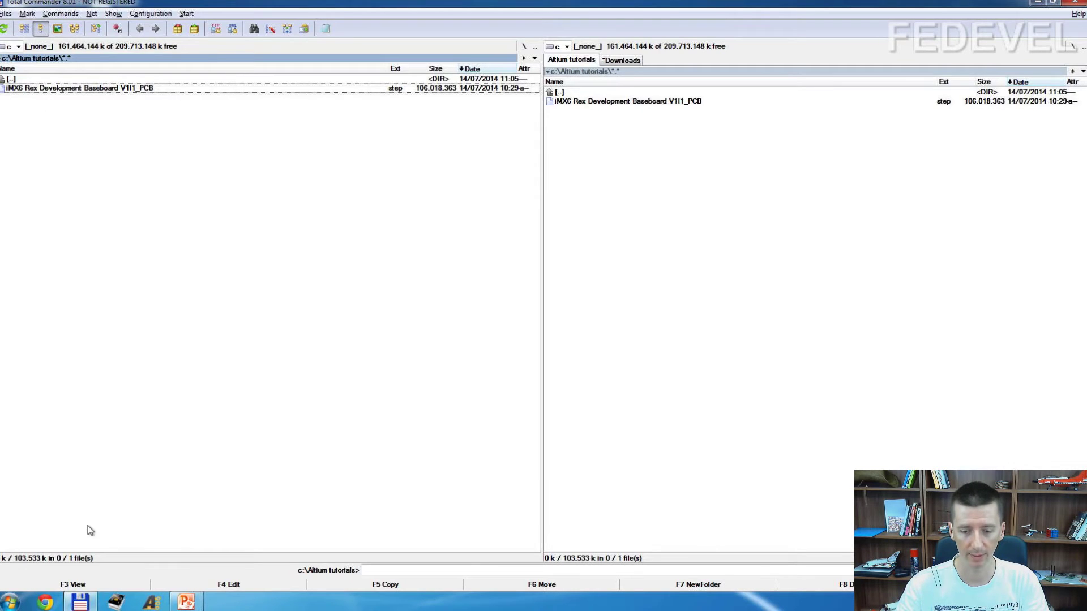
Step: Launch DesignSpark Mechanical 1.0 and dismiss its welcome window
left_click(10, 602)
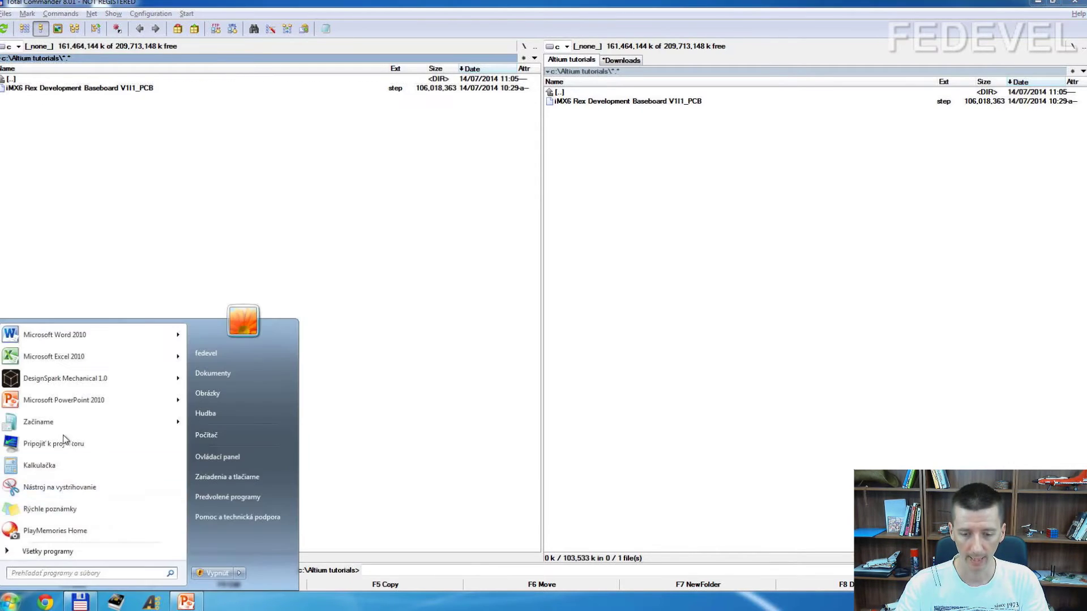
left_click(57, 378)
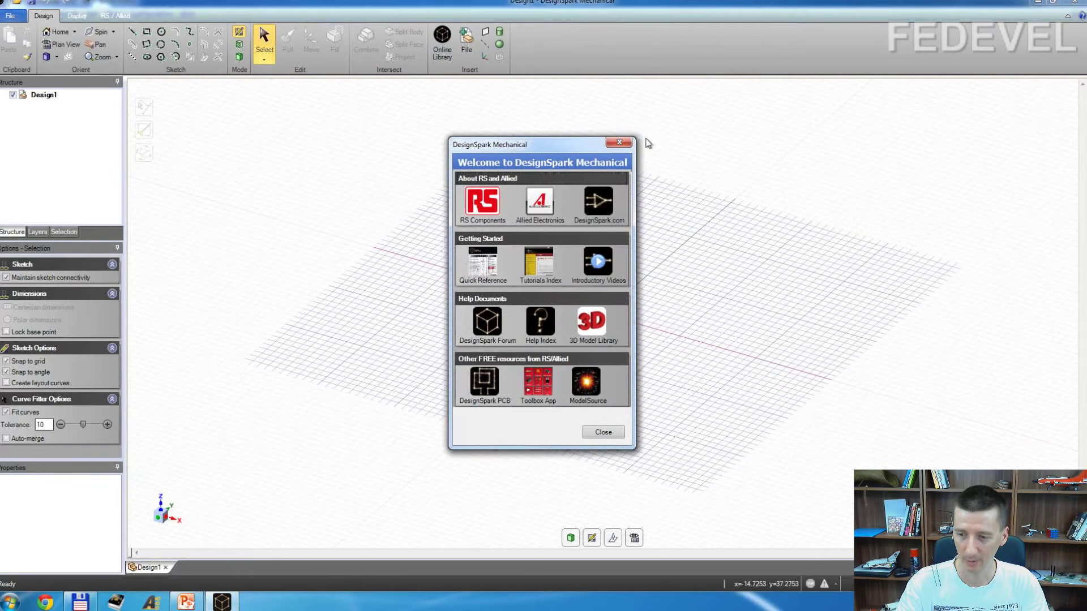
left_click(620, 145)
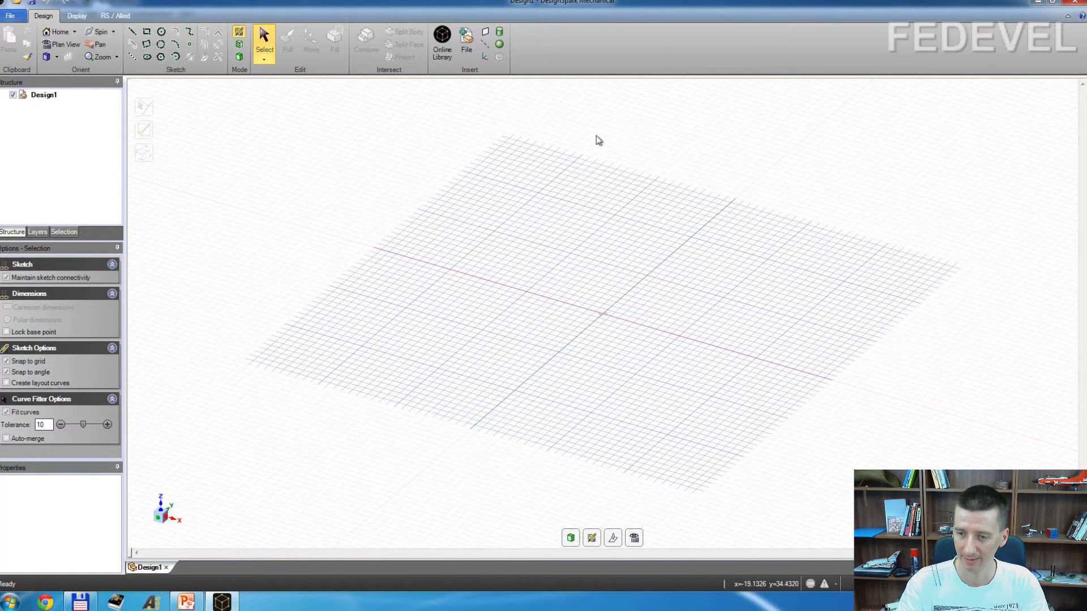
Step: Insert the STEP file iMX6 Rex Development Baseboard V1I1_PCB.step from C:\Altium tutorials into the design, accepting the read-only notice
left_click(468, 44)
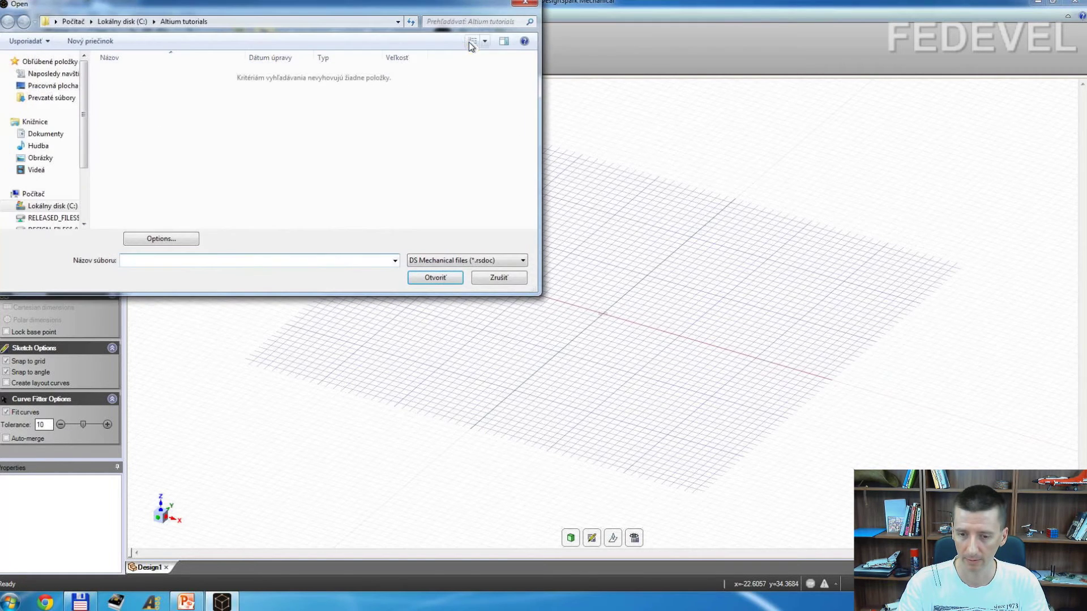
left_click(53, 206)
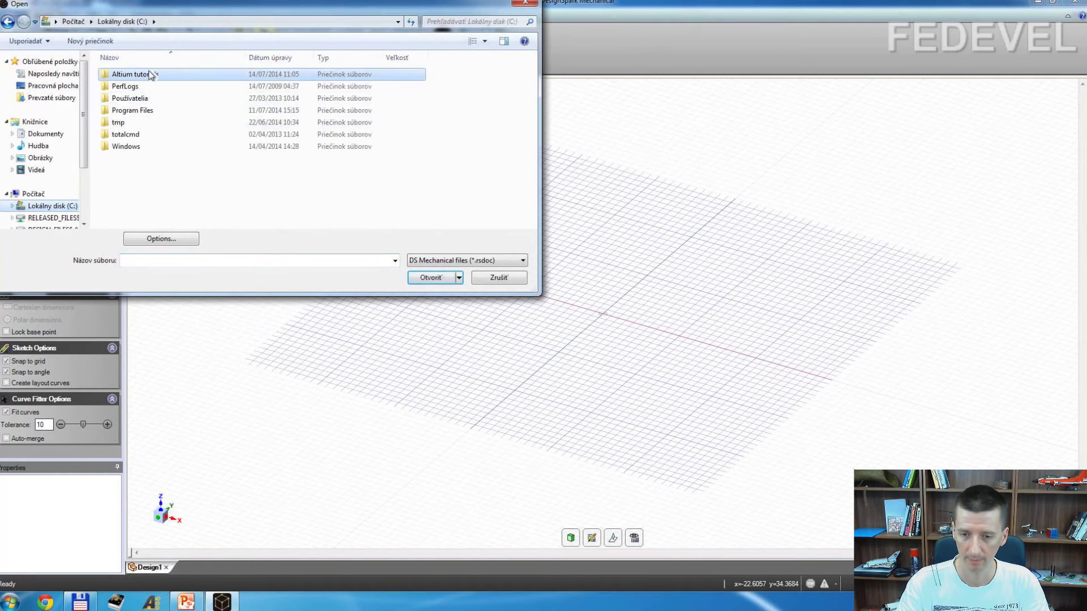
double_click(149, 74)
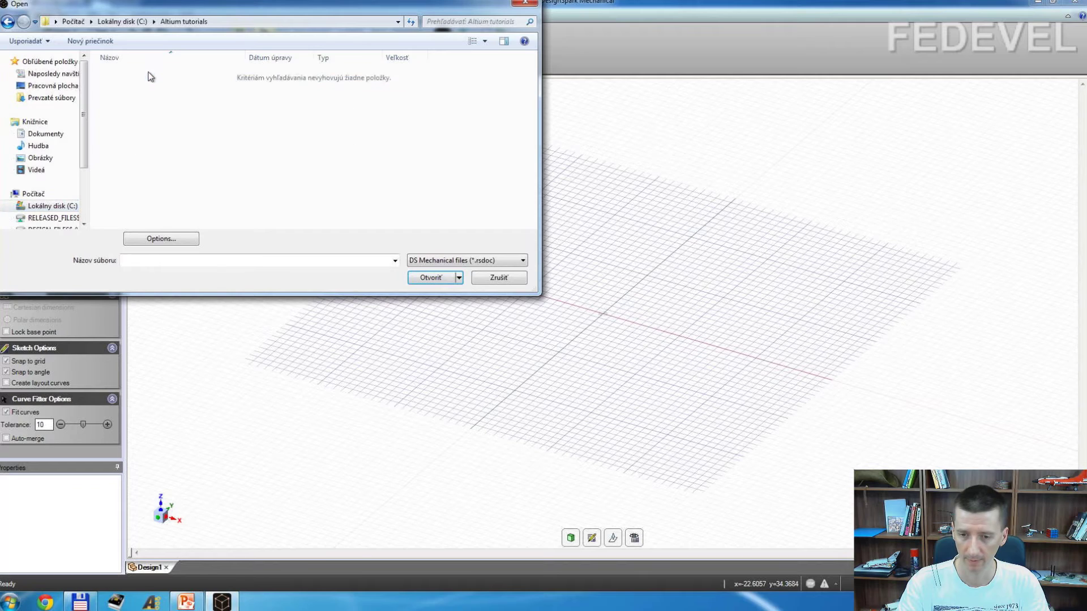
left_click(441, 262)
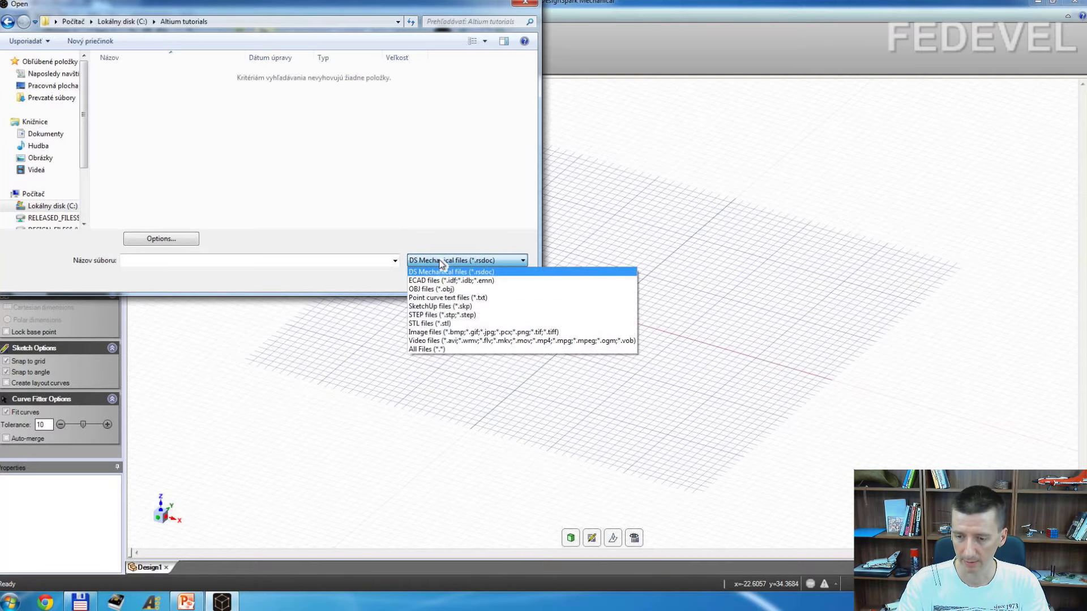
left_click(424, 316)
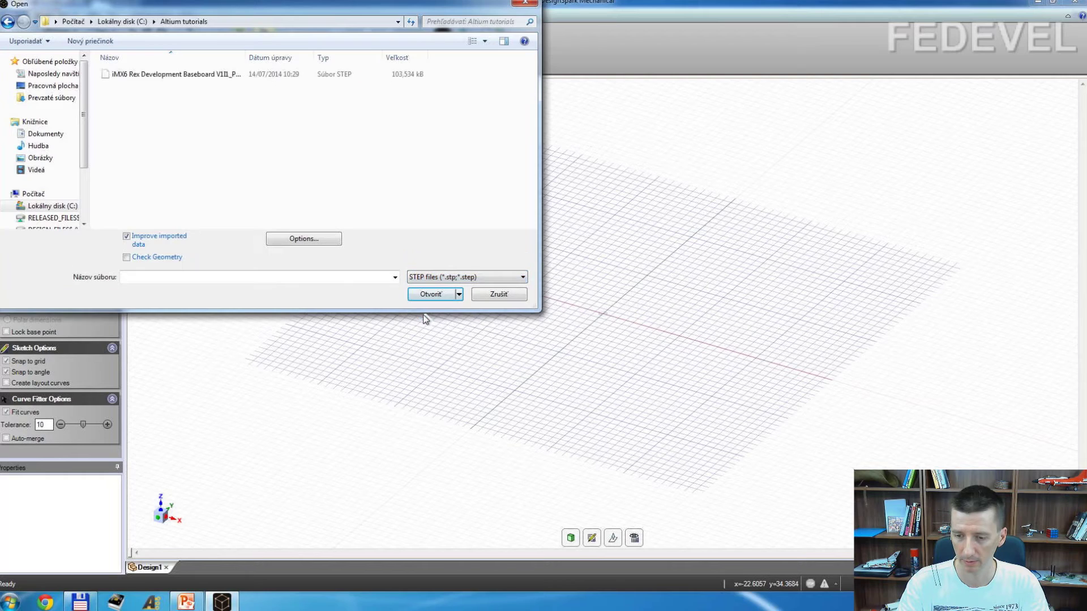
left_click(141, 79)
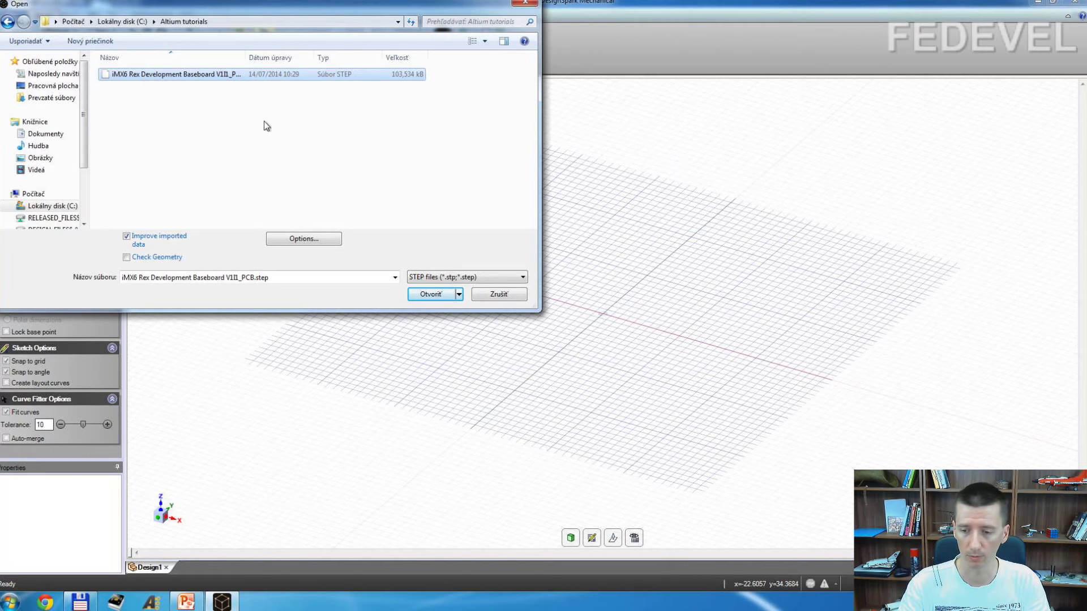
left_click(423, 296)
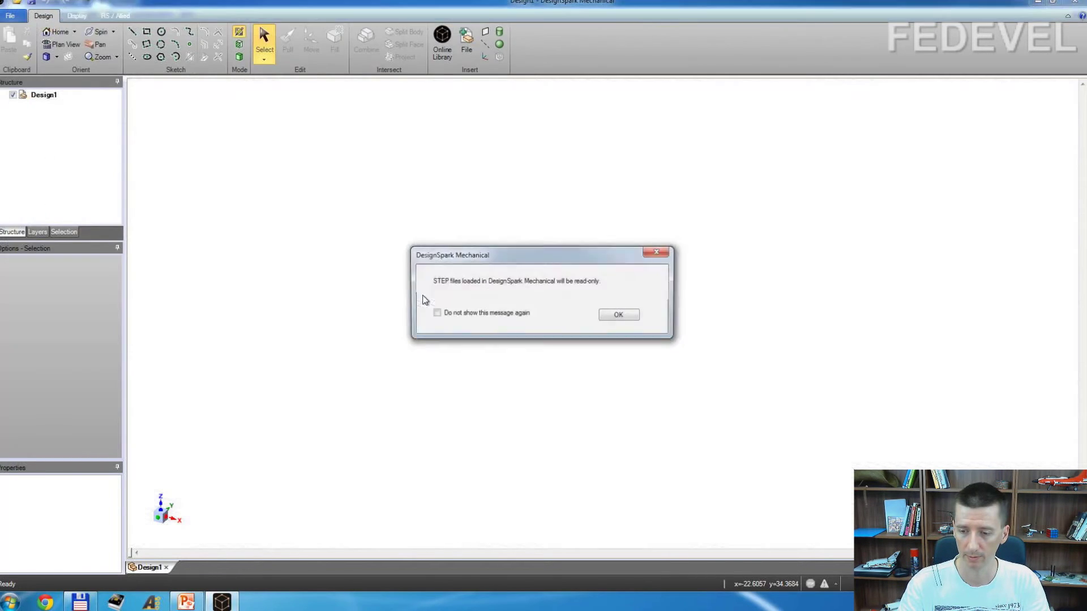
left_click(619, 316)
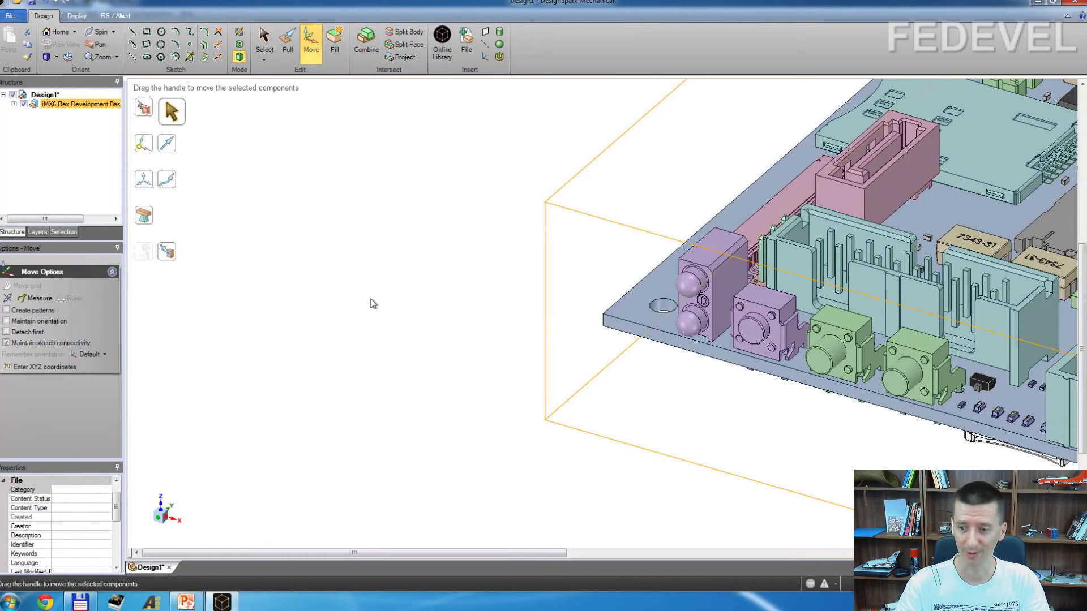
Step: Deselect the inserted board and bring the whole assembly into view
key("Escape")
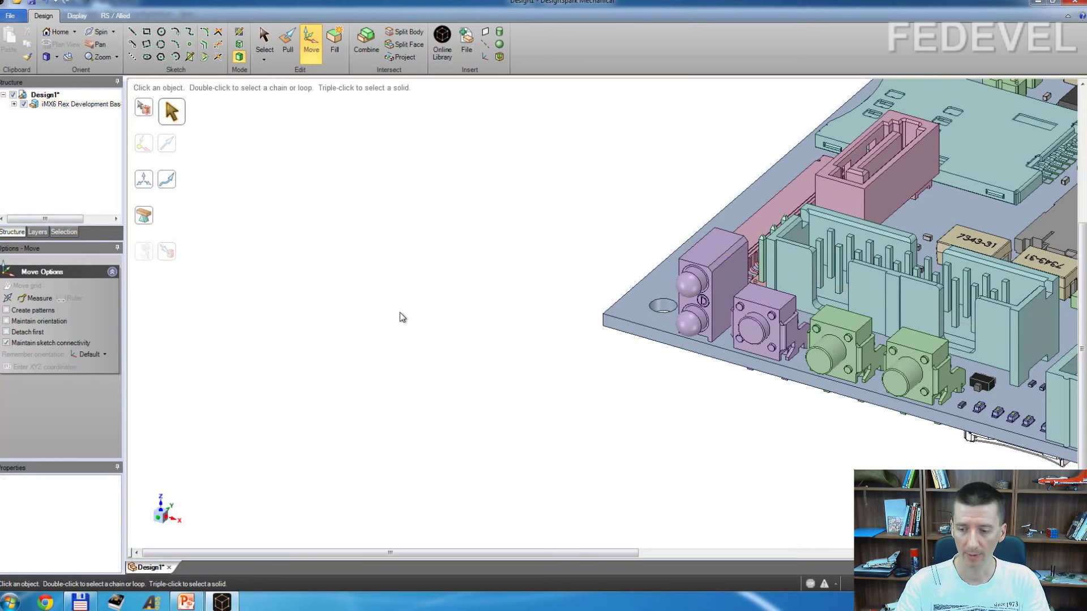
scroll(399, 313, "down", 1)
scroll(399, 314, "down", 2)
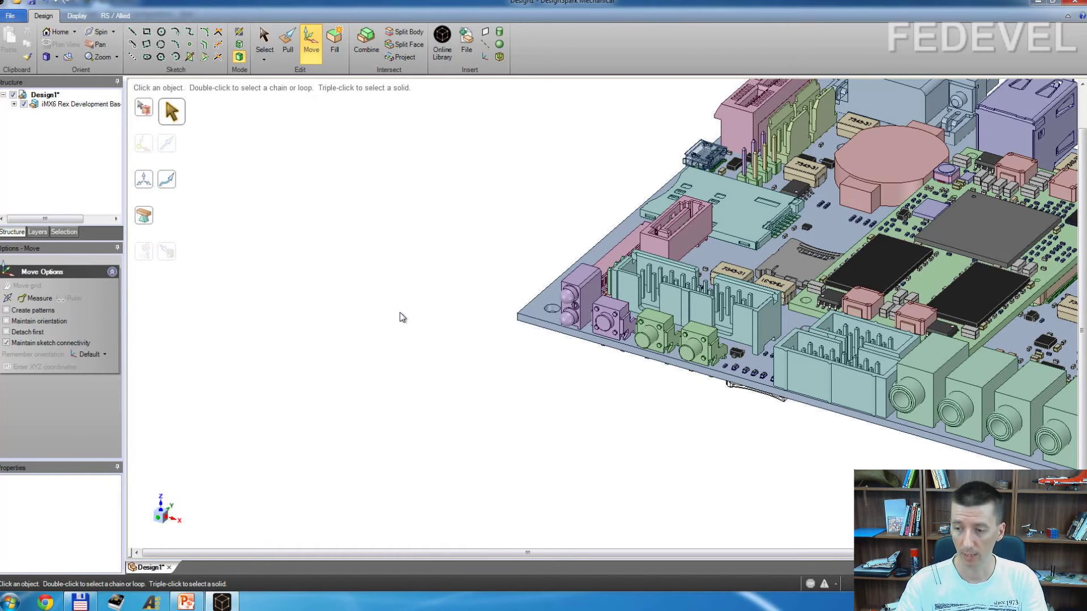
scroll(399, 313, "down", 1)
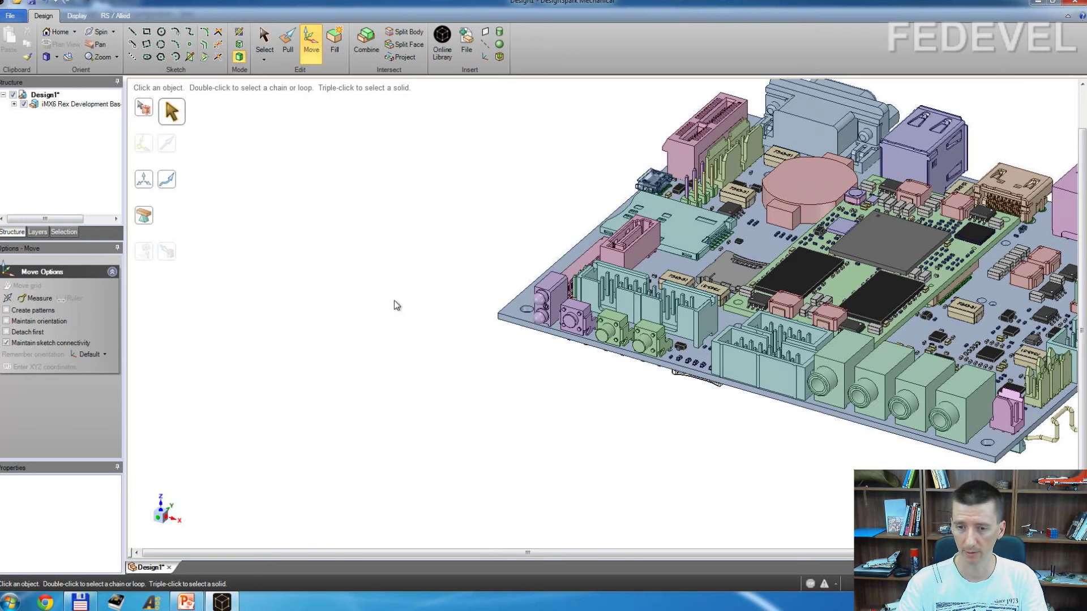
left_click(96, 44)
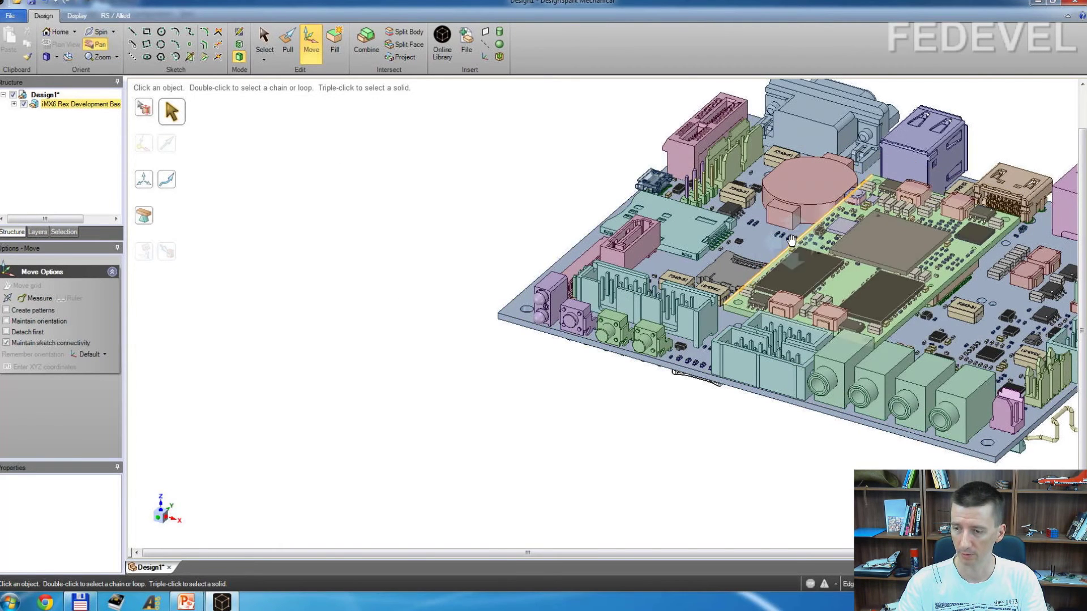
left_click_drag(792, 241, 550, 263)
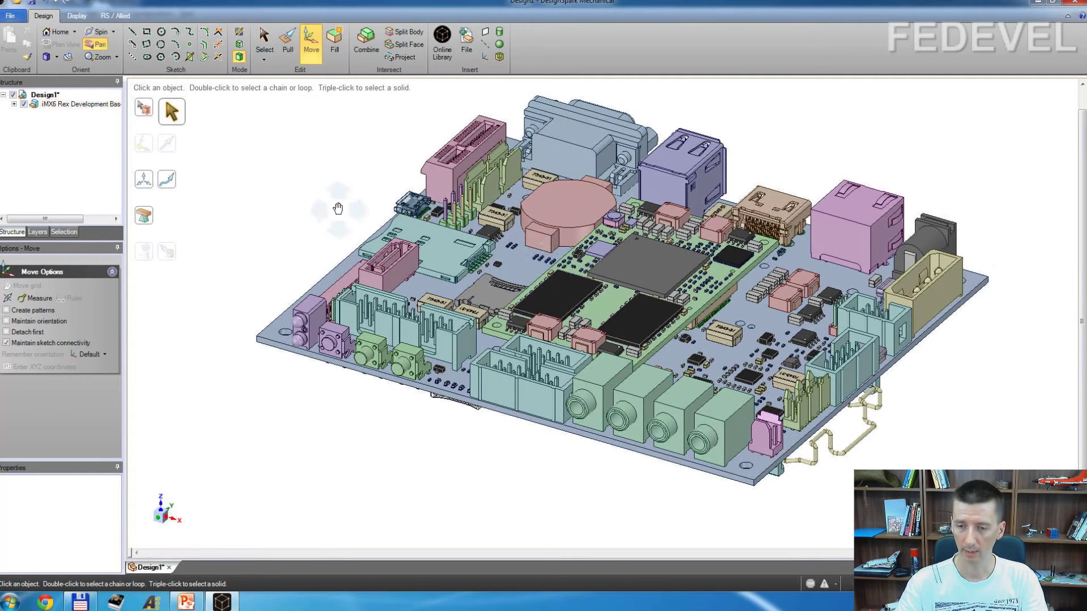
left_click(10, 17)
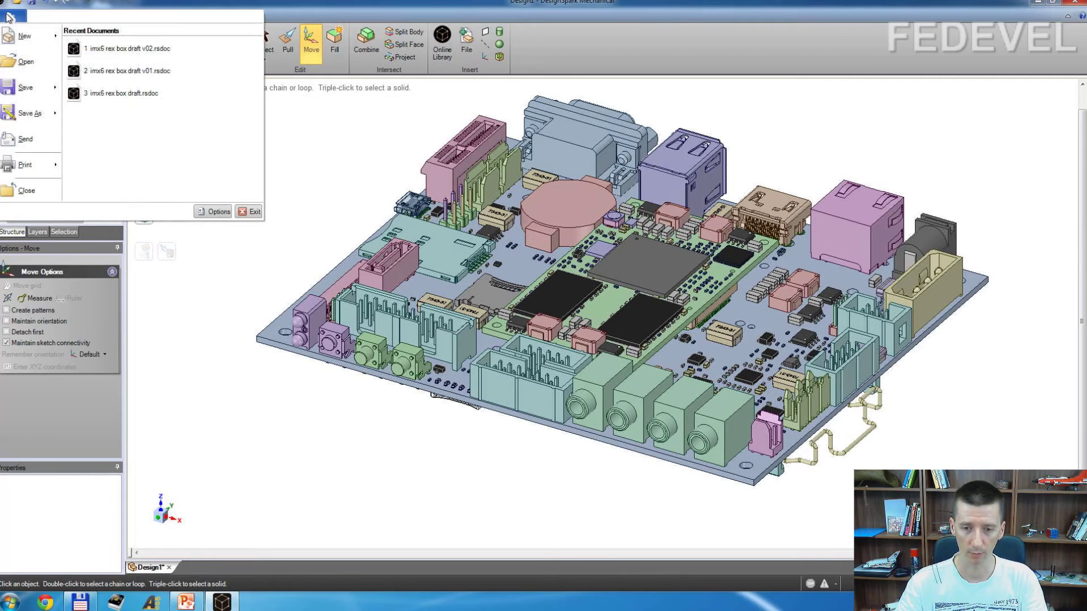
key("Escape")
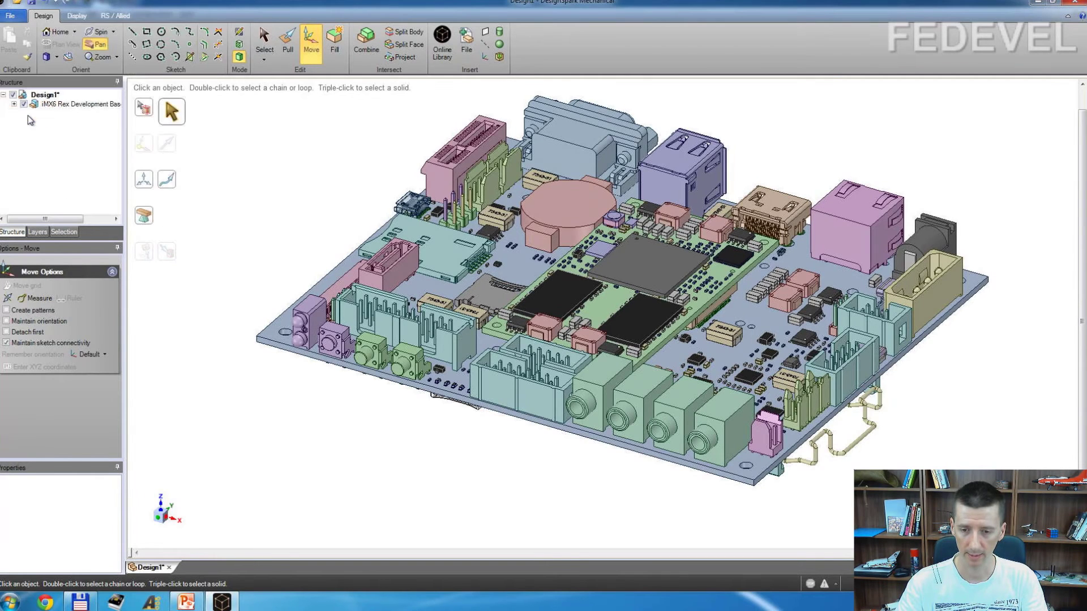
Step: Start saving the design to the Altium tutorials folder on drive C with PDF files (*.pdf) as the format
left_click(35, 182)
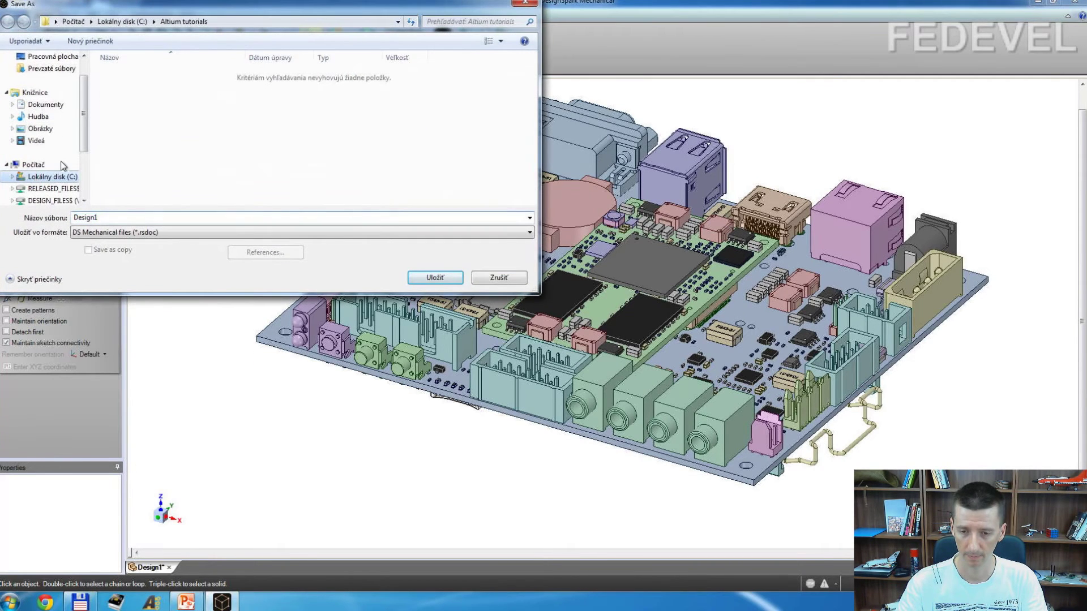
double_click(136, 73)
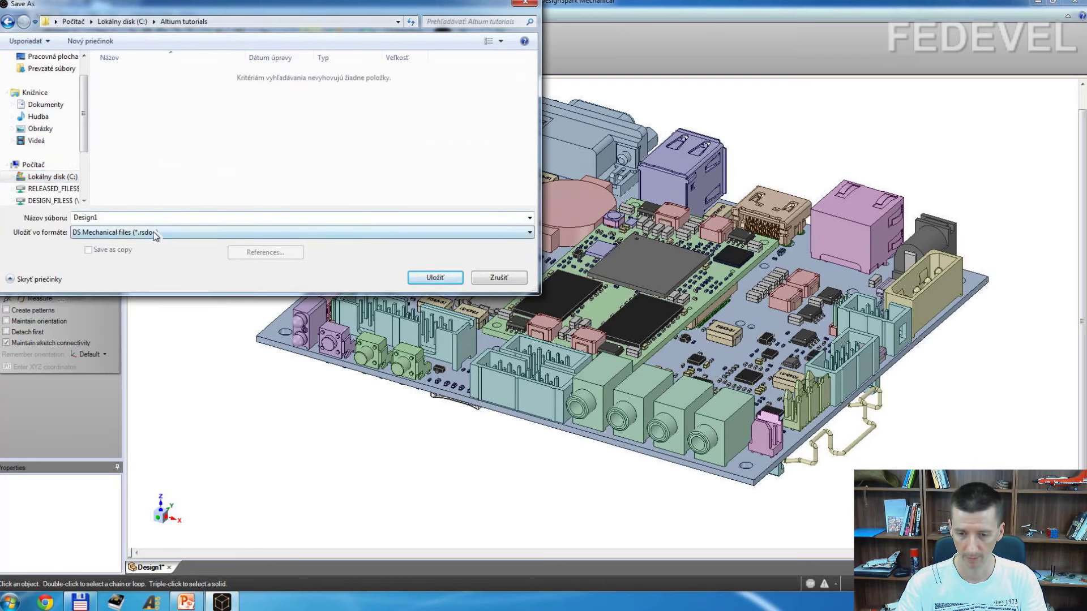
left_click(160, 232)
left_click(118, 270)
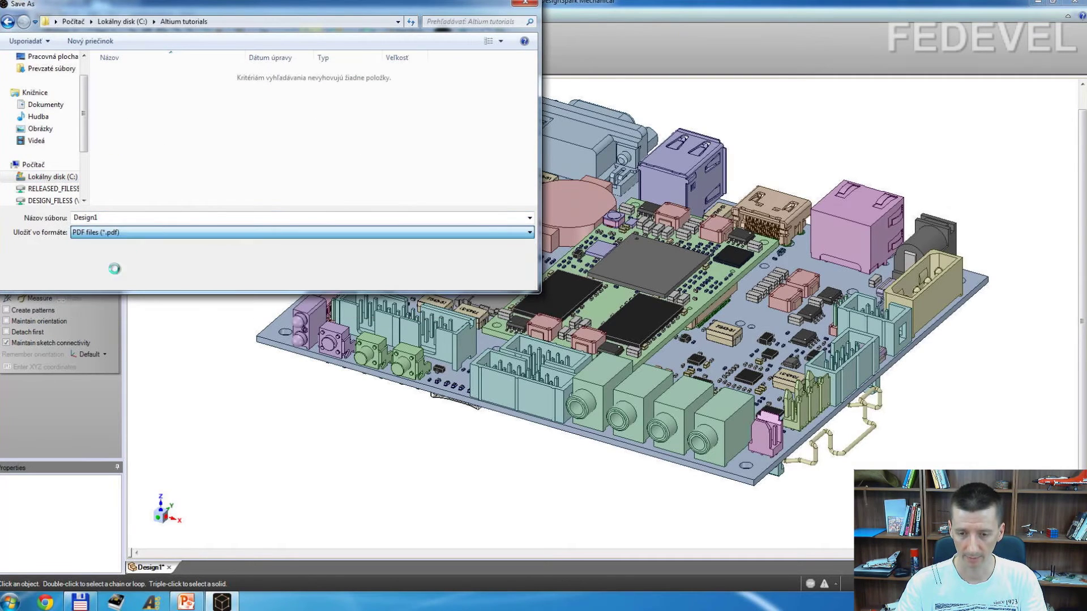
Step: Name the exported file Our test 3D PDF, without path, quotes or extension, and save it
type("\"C:\\Altium tutorials\\Our test 3D PDF.pdf\"")
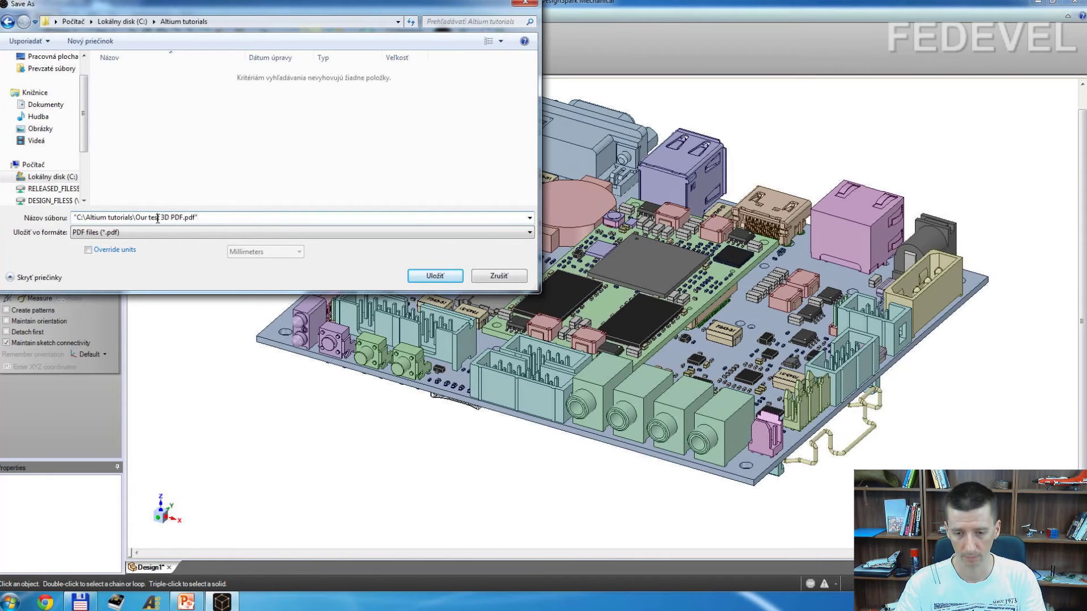
left_click_drag(135, 219, 74, 219)
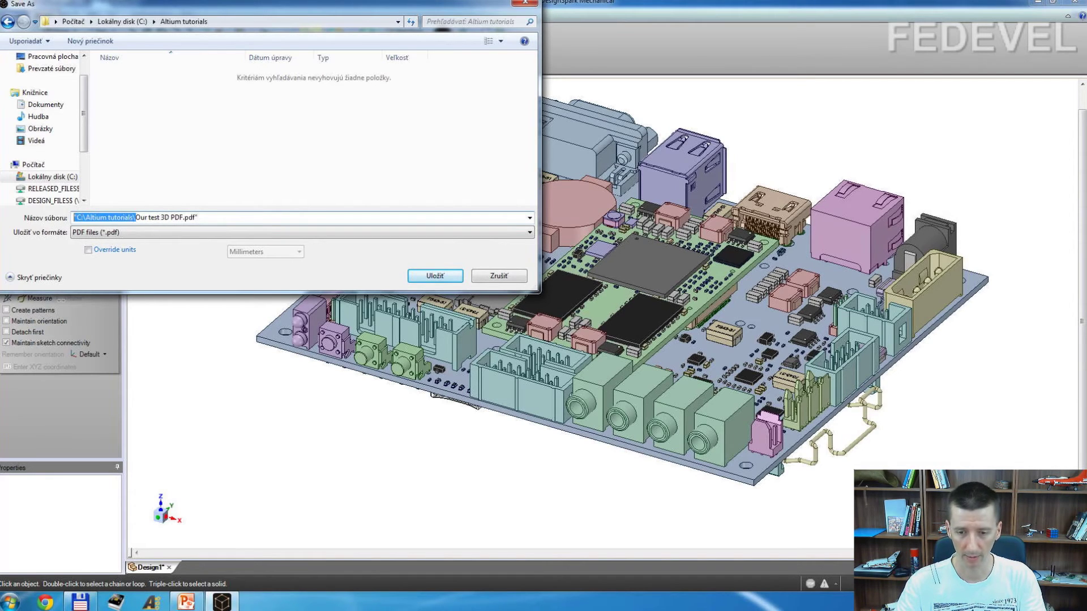
key("BackSpace")
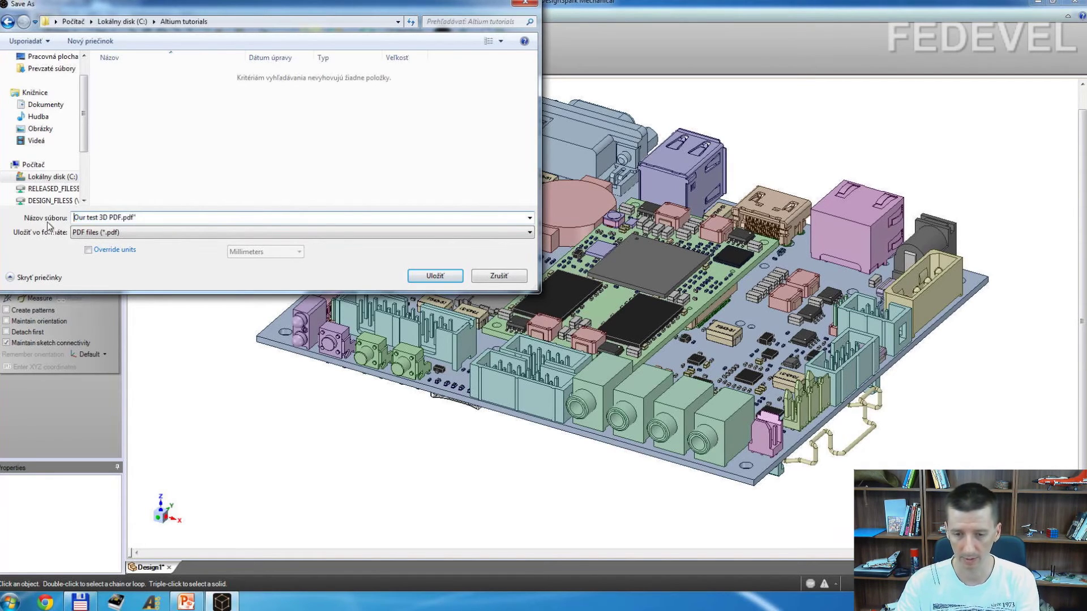
left_click(165, 218)
key("BackSpace")
key("BackSpace")
key("BackSpace")
key("BackSpace")
key("BackSpace")
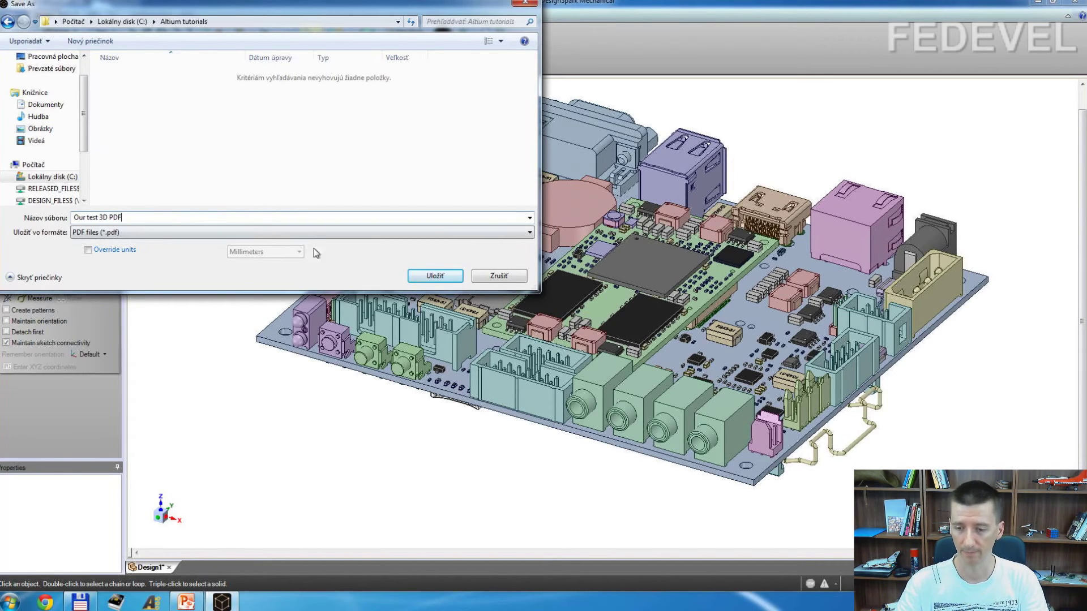
left_click(434, 277)
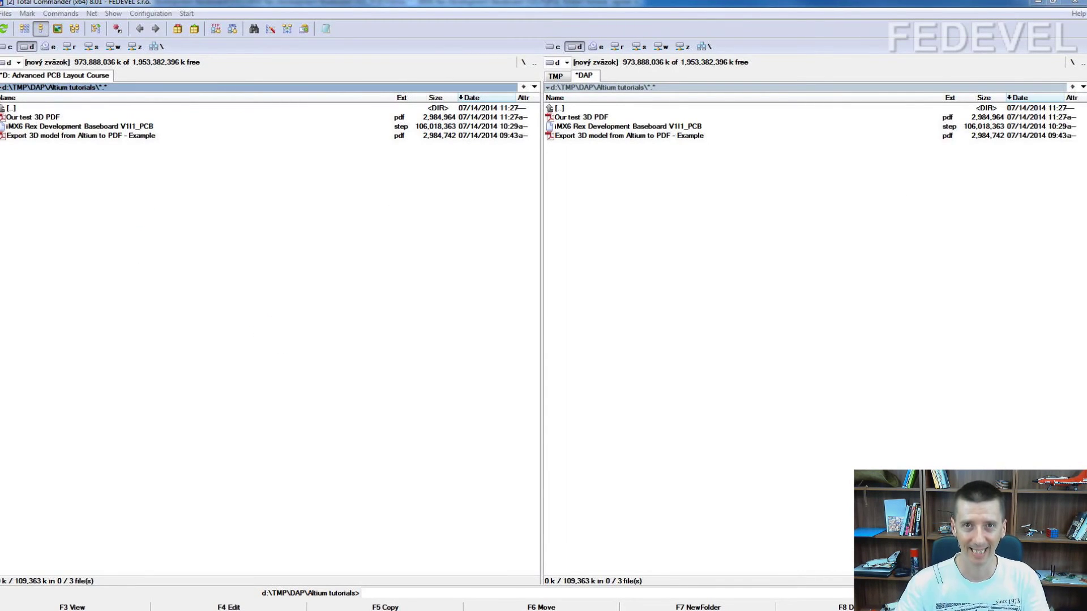
Step: Open Our test 3D PDF from the Altium tutorials folder in Adobe Reader and rotate the board to view it more from above
double_click(19, 117)
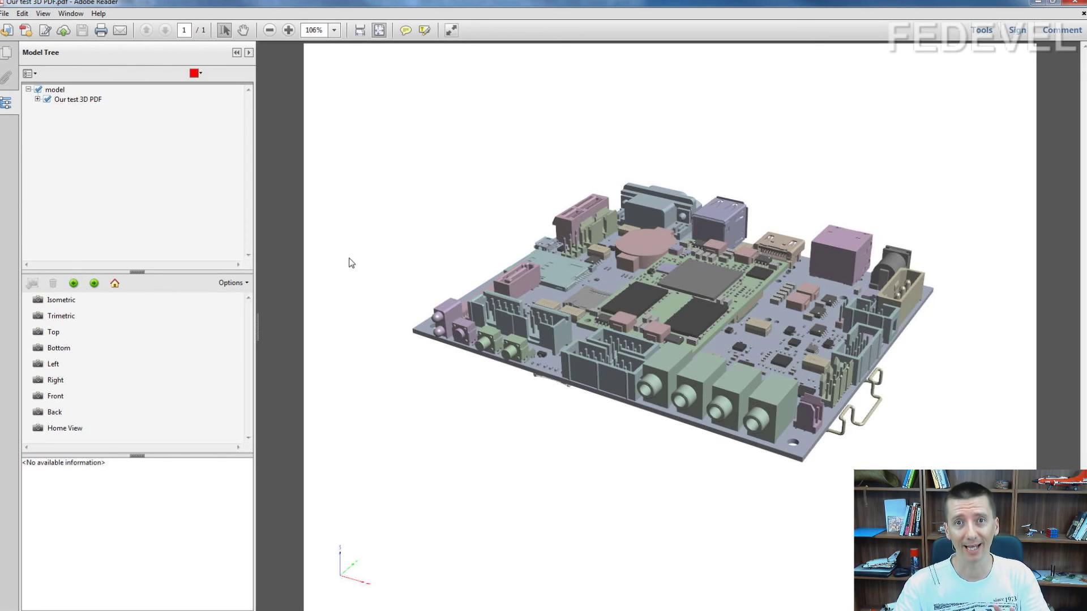
left_click_drag(453, 343, 507, 393)
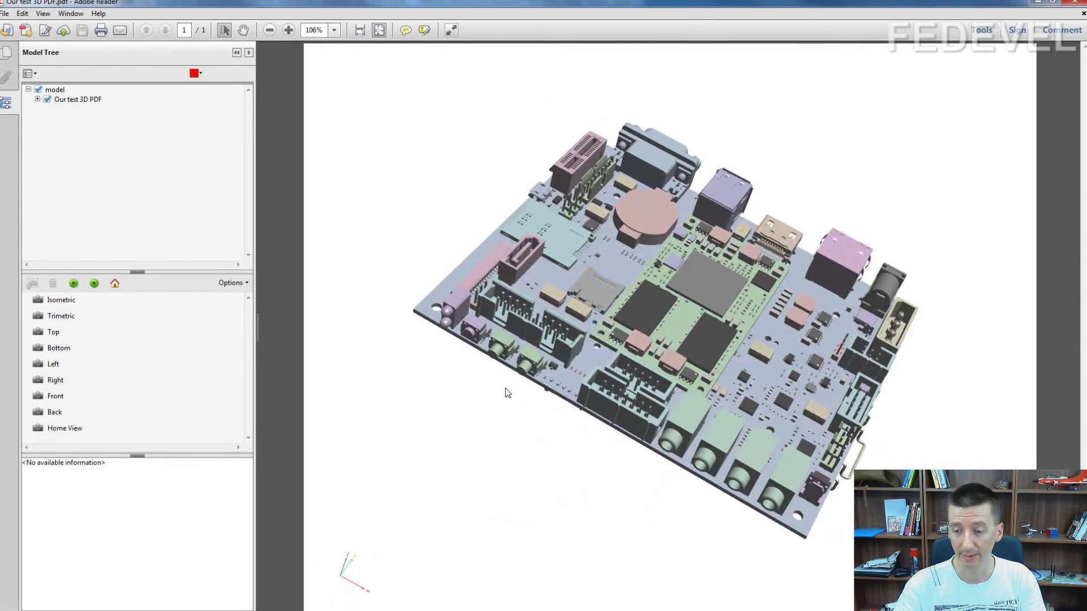